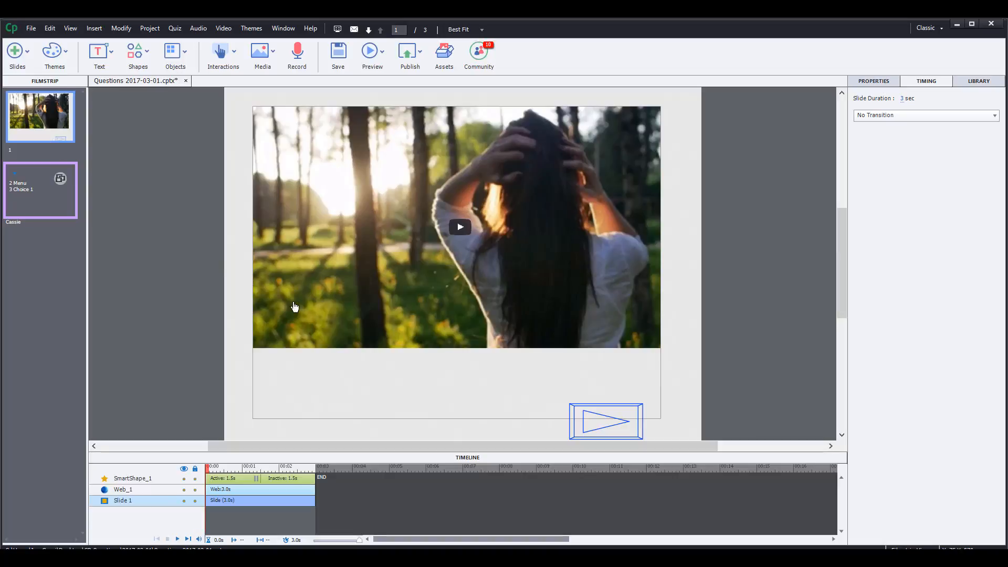
Step: Delete the arrow button shape below the video on slide 1
click(593, 429)
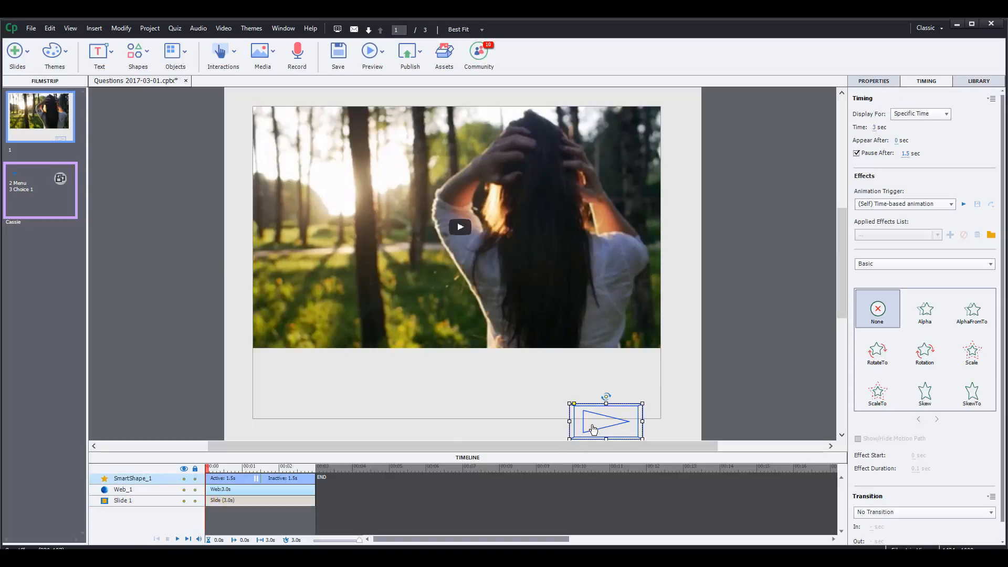
key(Delete)
click(522, 310)
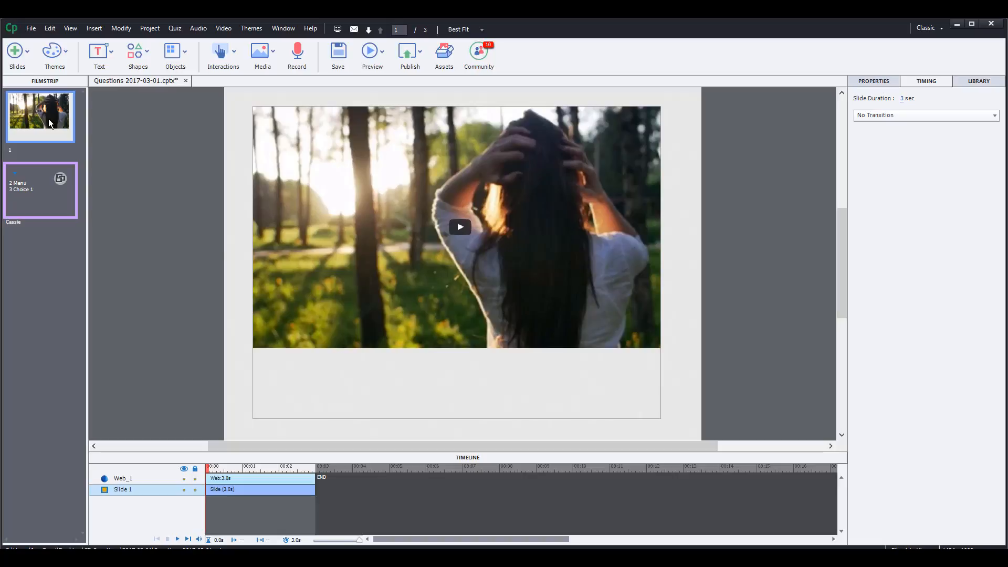
Step: Draw a rectangle of about 210 by 66 px in the slide's lower-right corner and label it "Next"
click(140, 50)
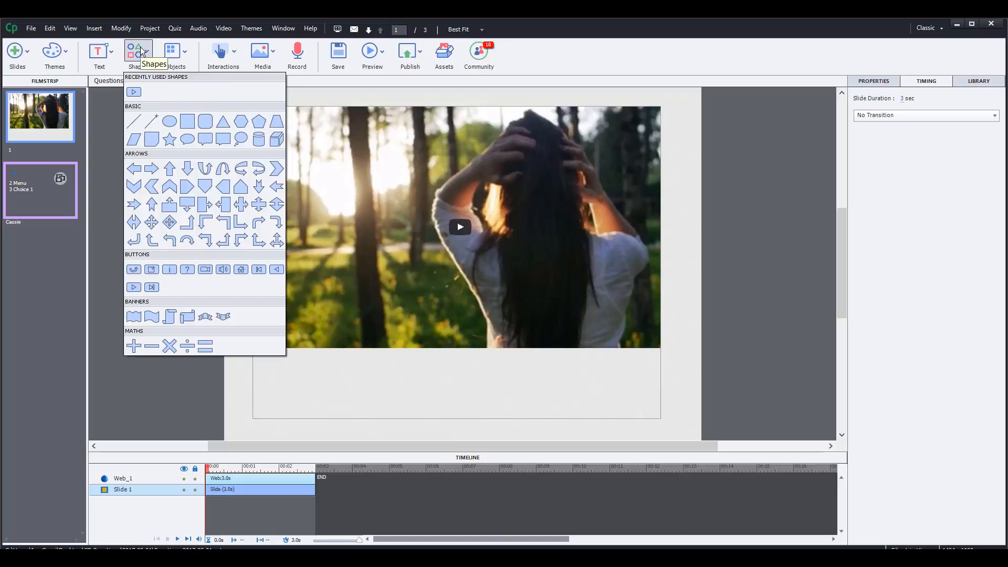
click(187, 122)
drag(587, 394, 653, 417)
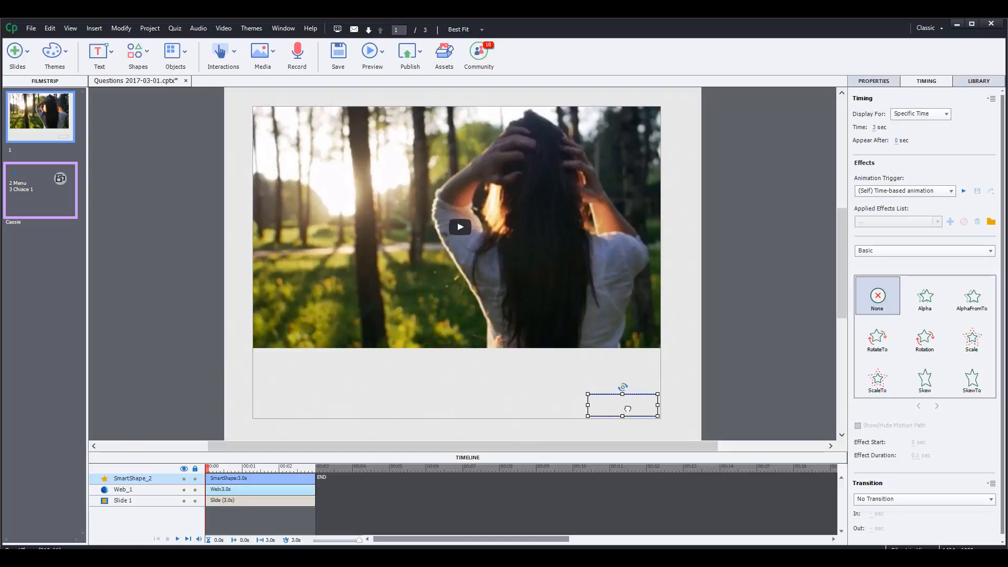
text(Ne)
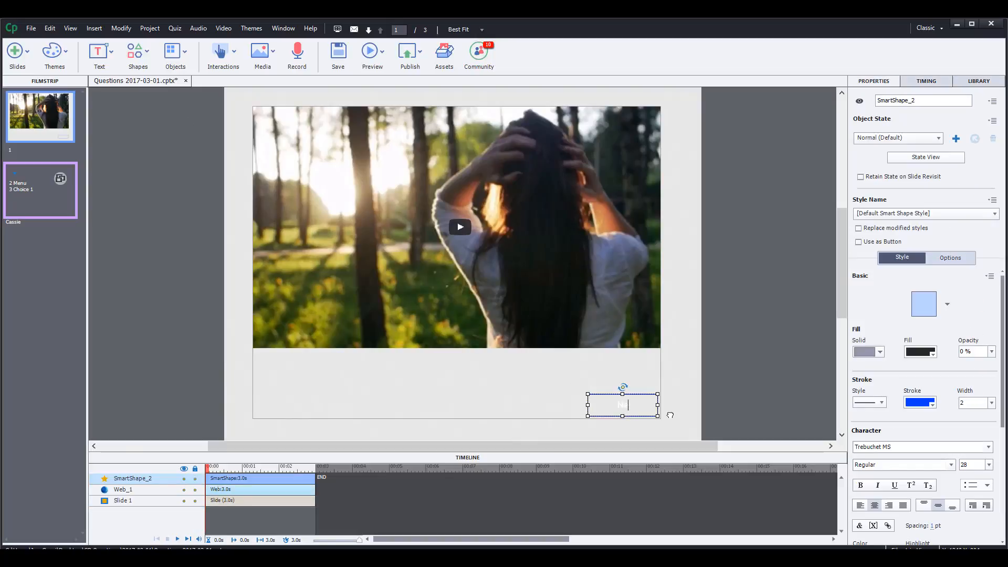
text(xt)
Step: Set the Next rectangle's fill opacity to 70%
click(992, 352)
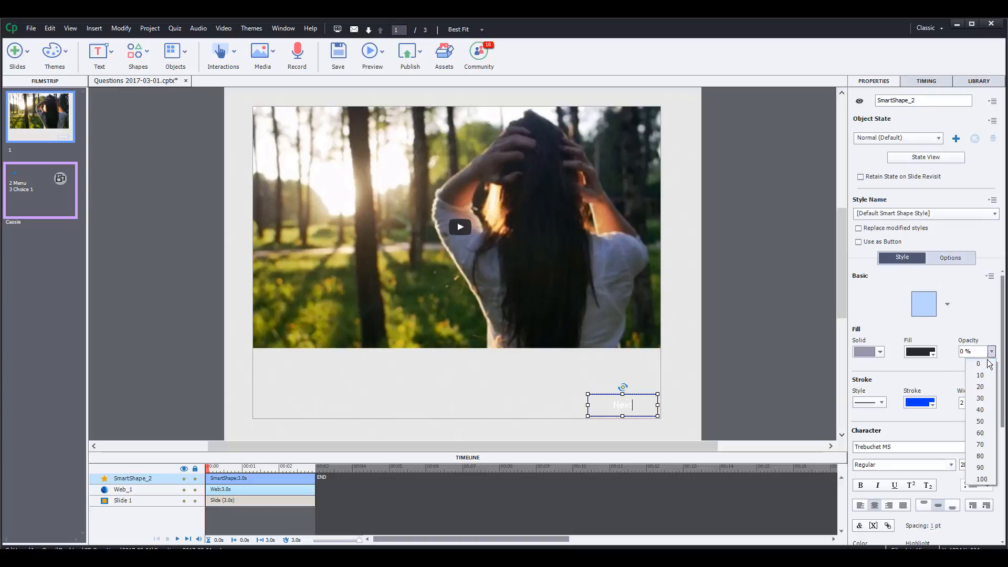
click(980, 441)
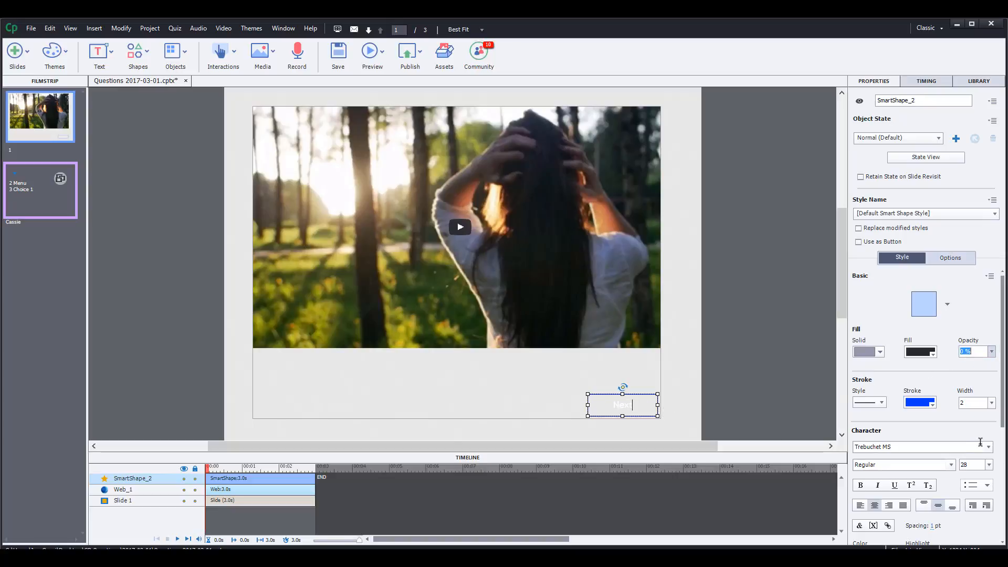
click(992, 403)
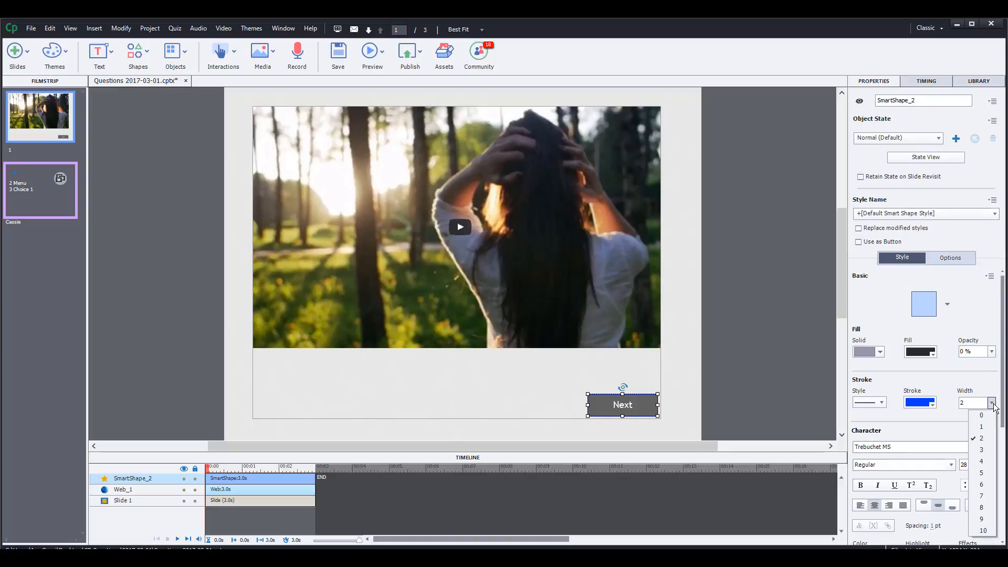
click(881, 354)
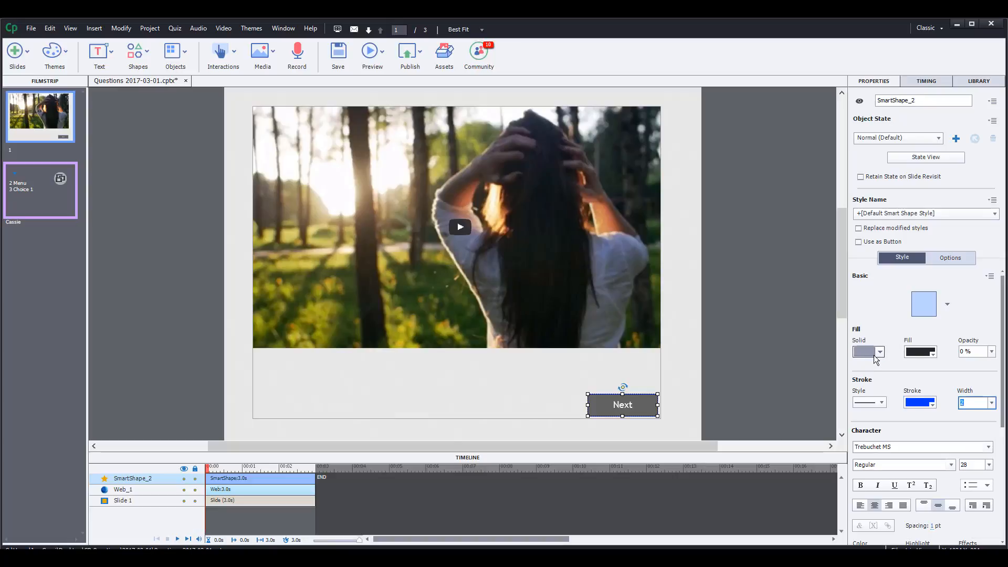
Step: Switch the Next rectangle to a gradient fill and try the red preset and the multicolour custom gradients
click(875, 355)
click(874, 388)
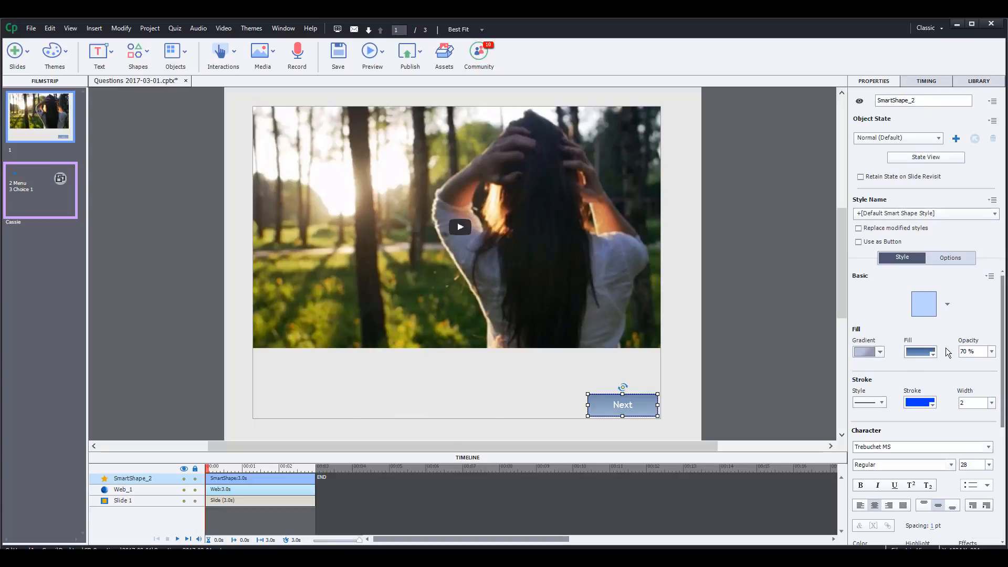
click(923, 351)
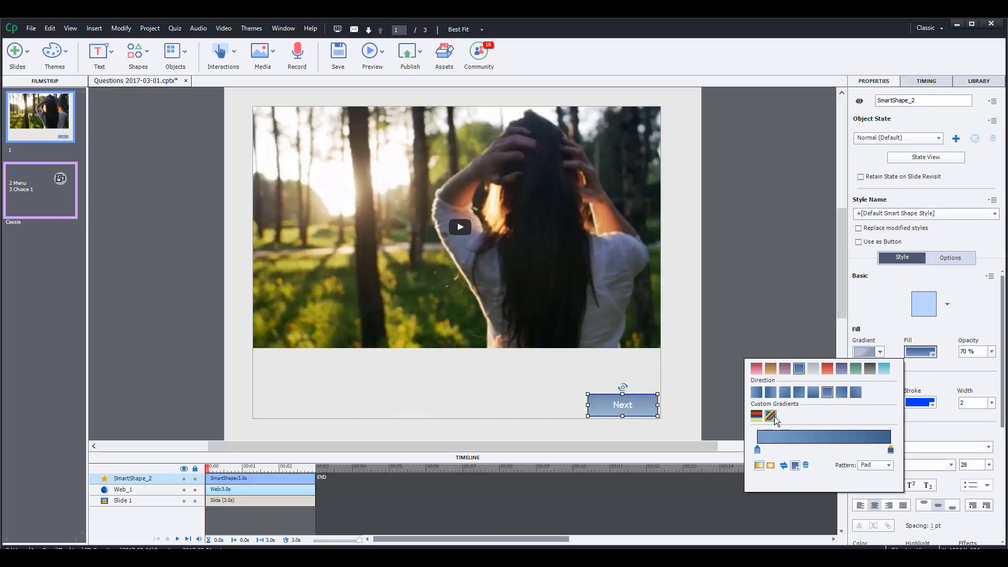
click(828, 370)
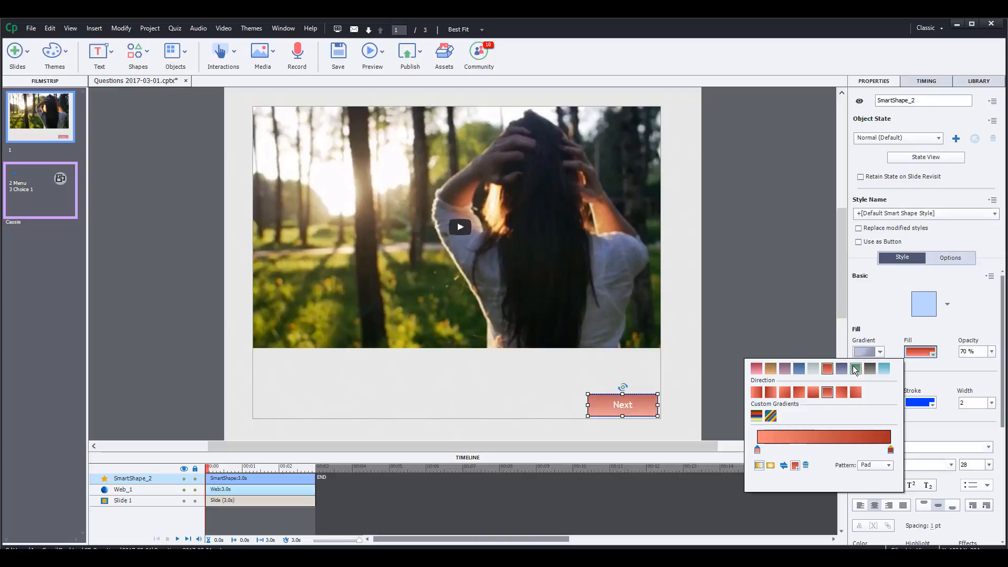
click(756, 416)
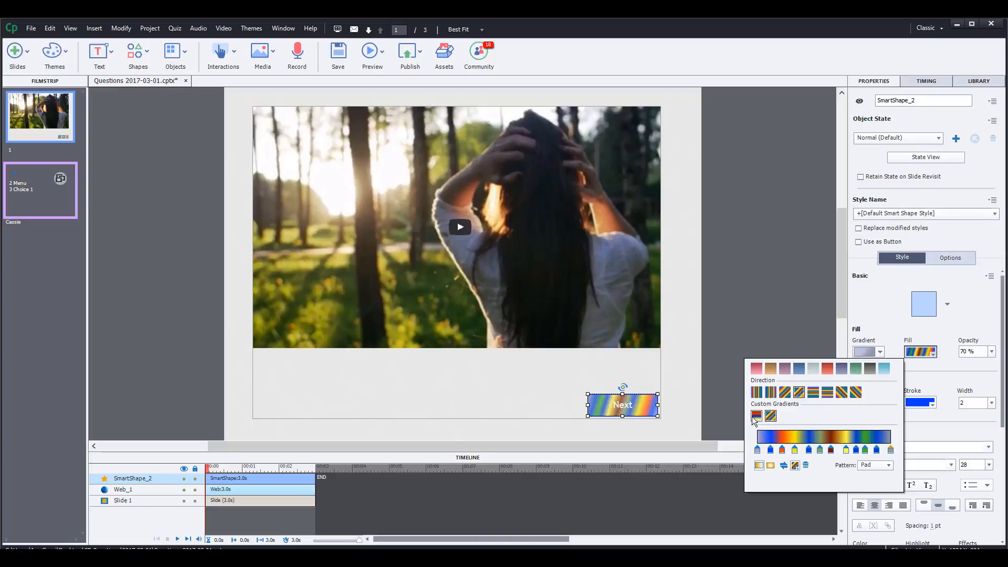
click(752, 417)
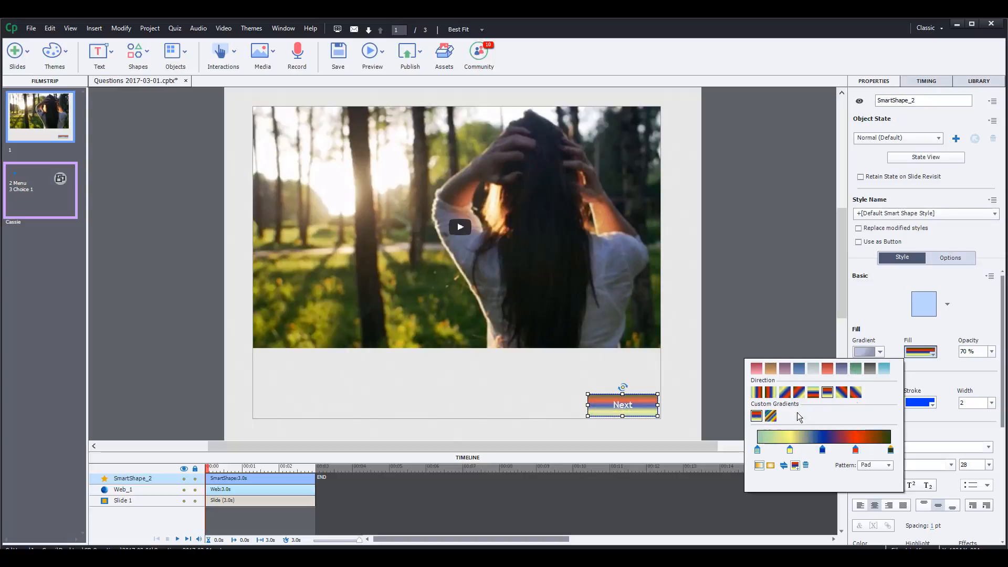
click(881, 352)
click(865, 402)
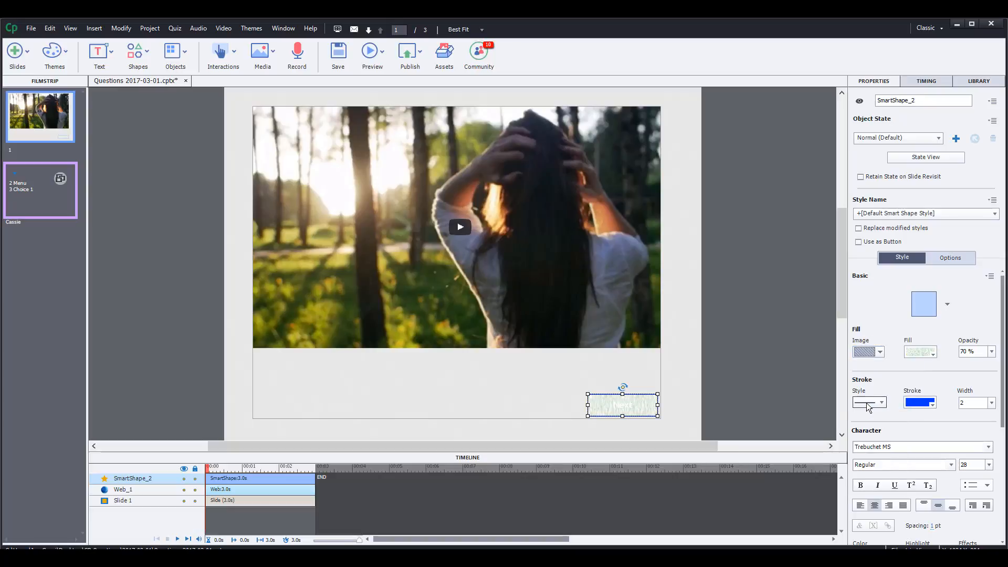
click(932, 354)
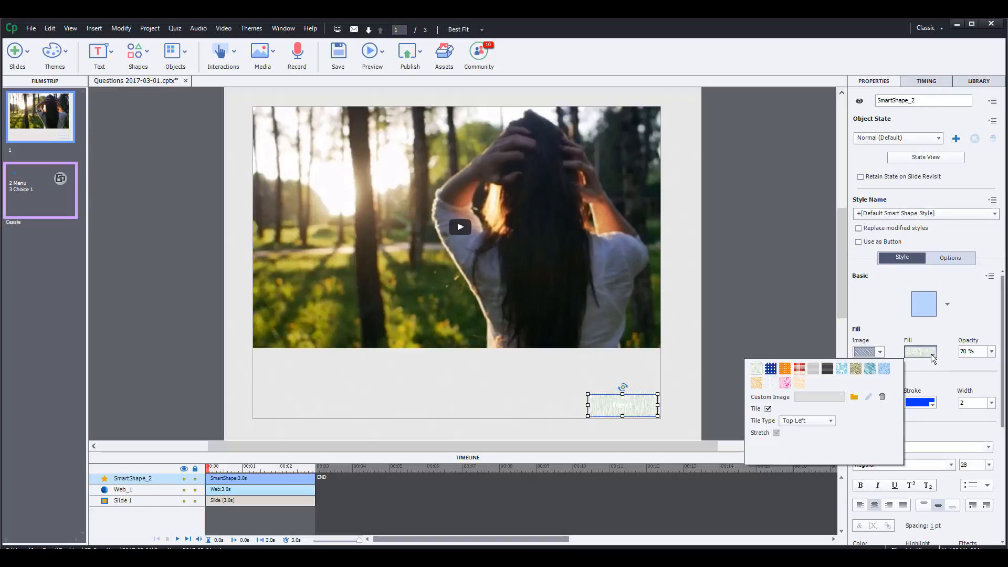
click(855, 397)
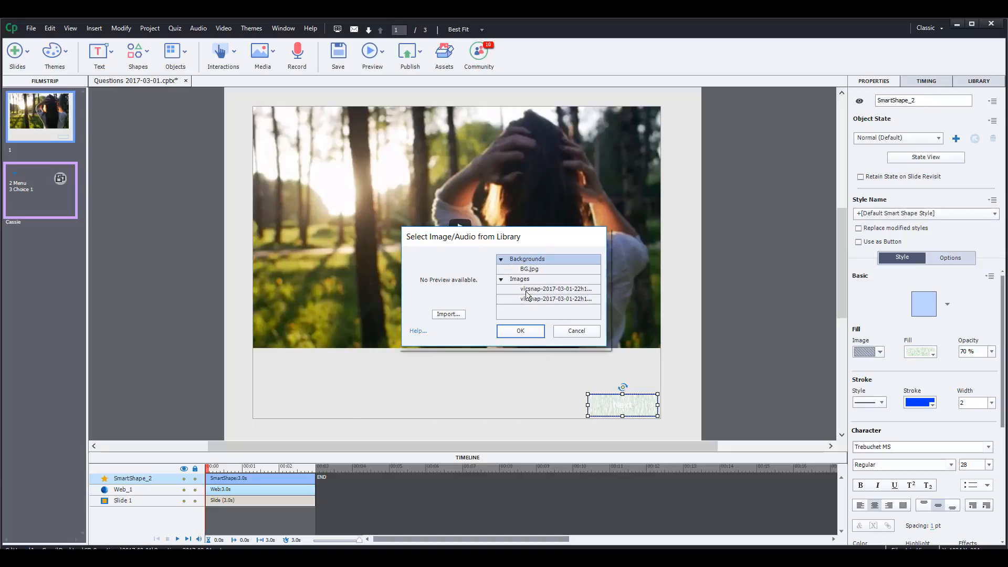
click(528, 290)
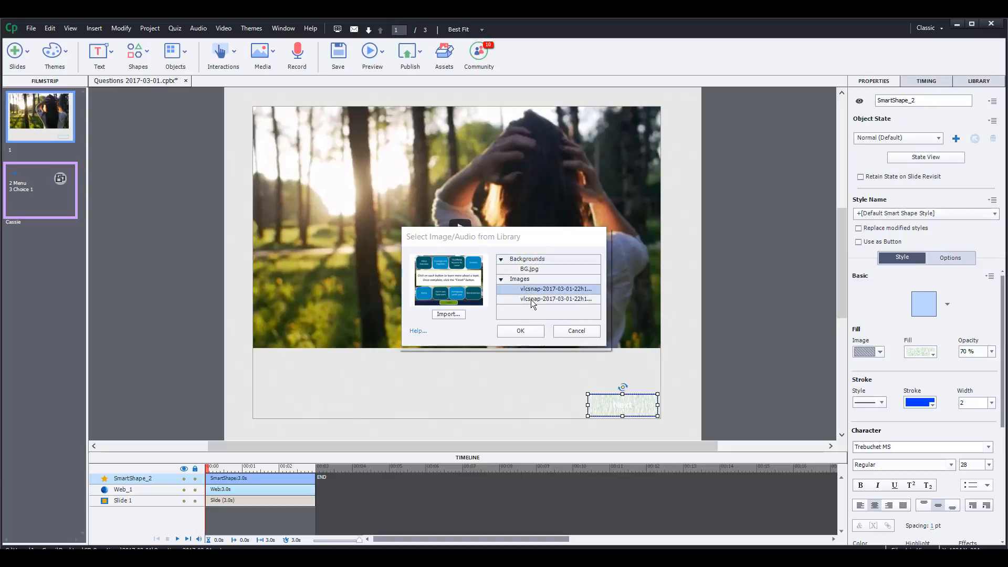
click(523, 331)
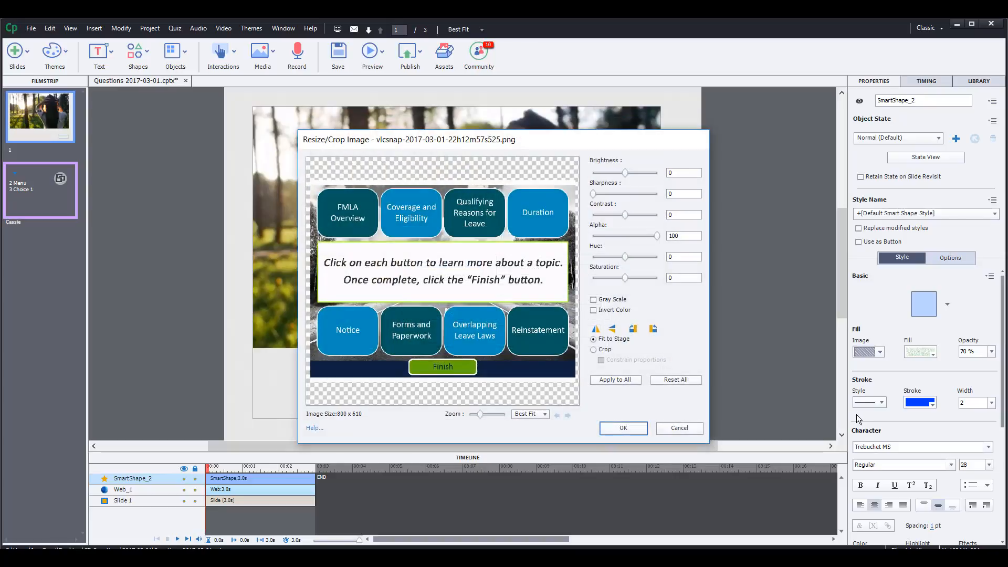
click(641, 430)
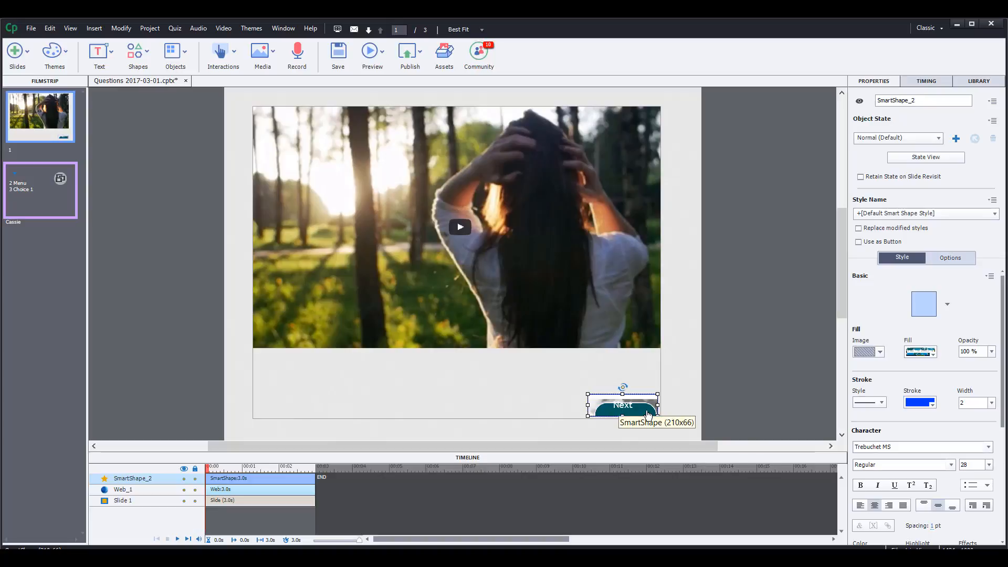
Step: Turn off both tiling and stretching for the rectangle's custom image fill
click(934, 355)
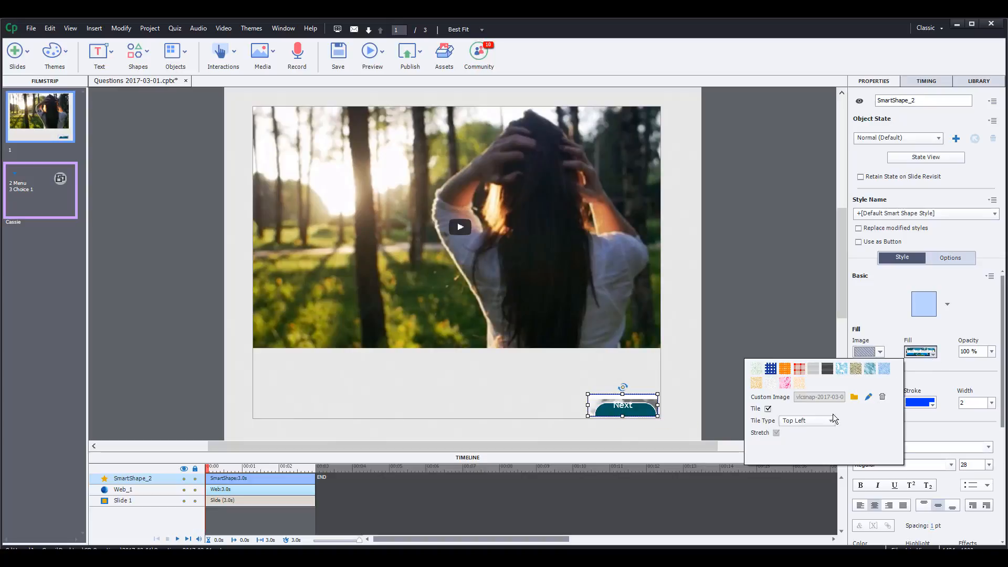
click(768, 408)
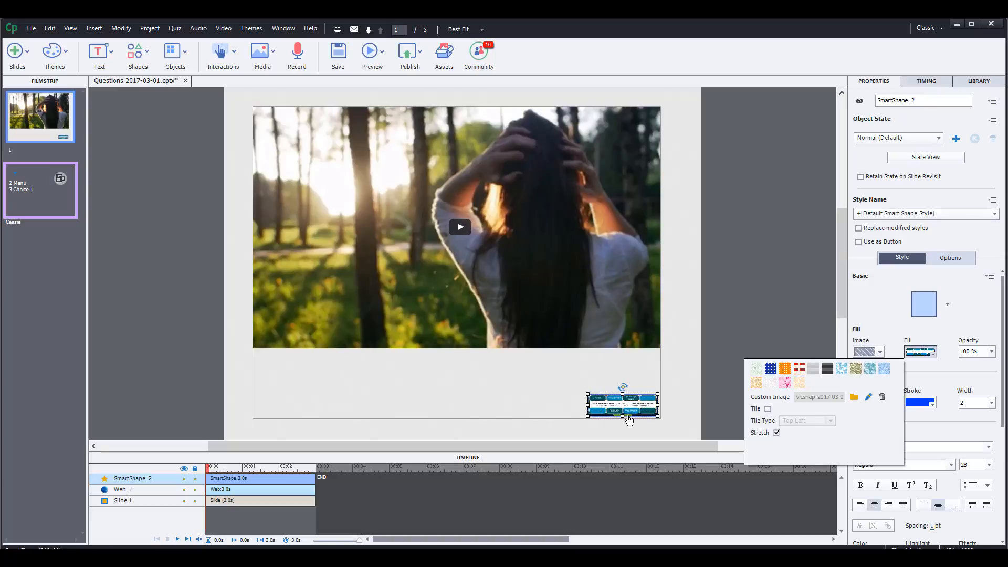
click(776, 432)
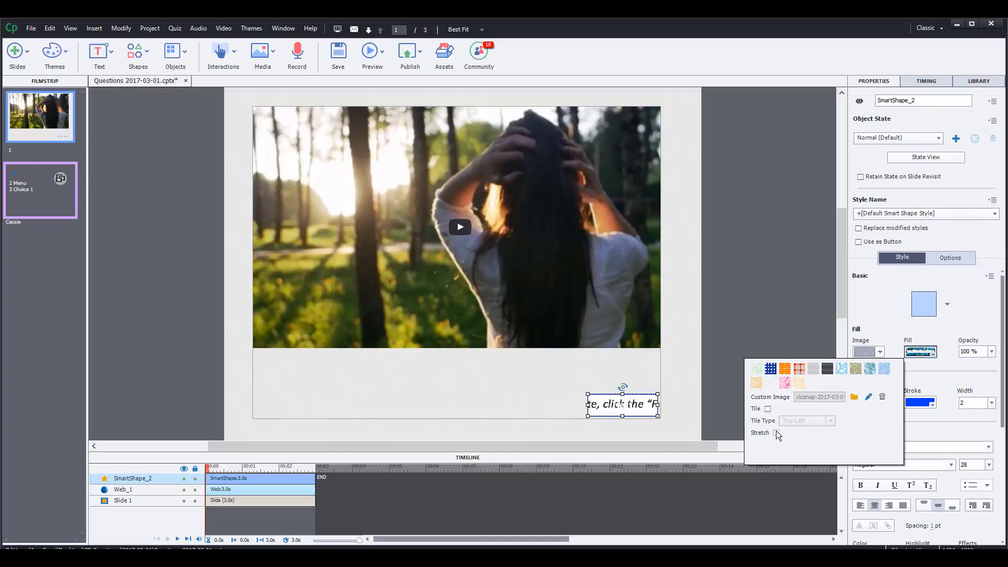
click(720, 380)
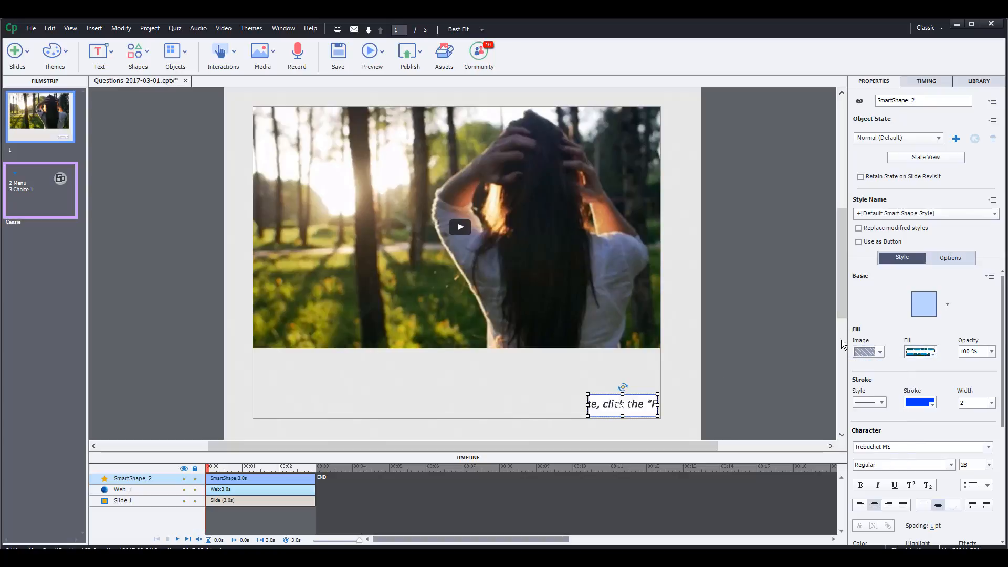
Step: Switch the Next rectangle back to a solid fill and colour it bright blue
click(878, 351)
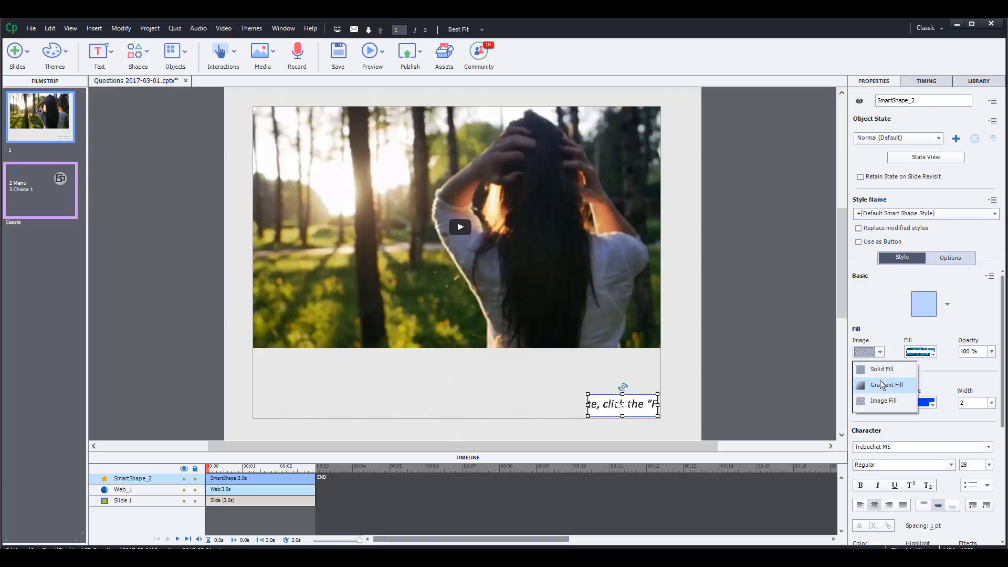
click(881, 373)
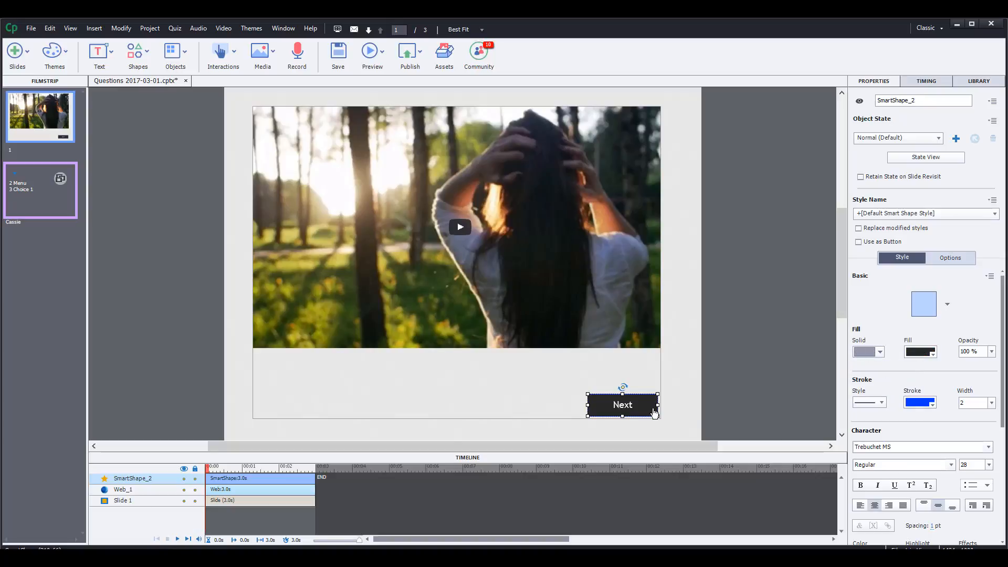
click(911, 402)
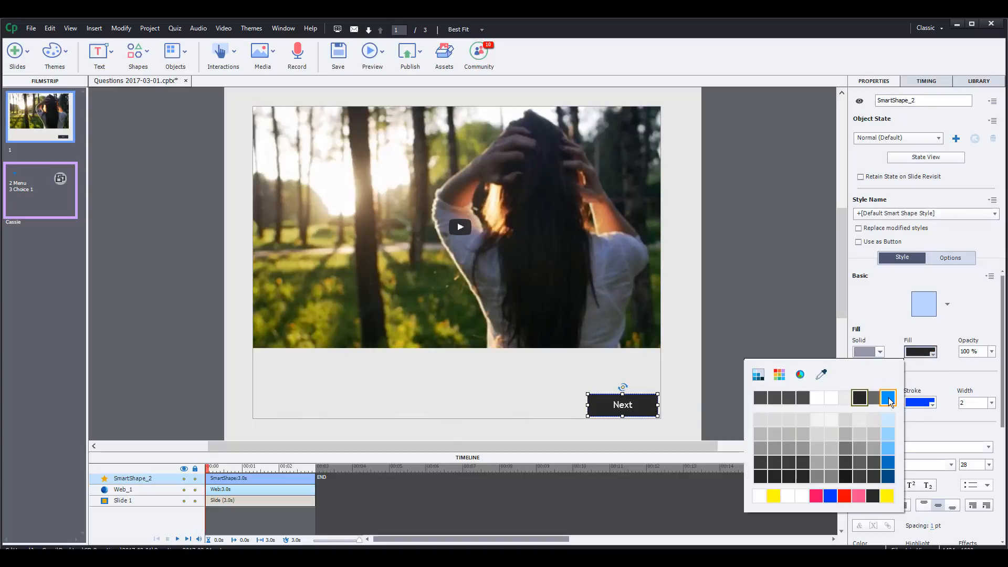
click(889, 401)
click(641, 417)
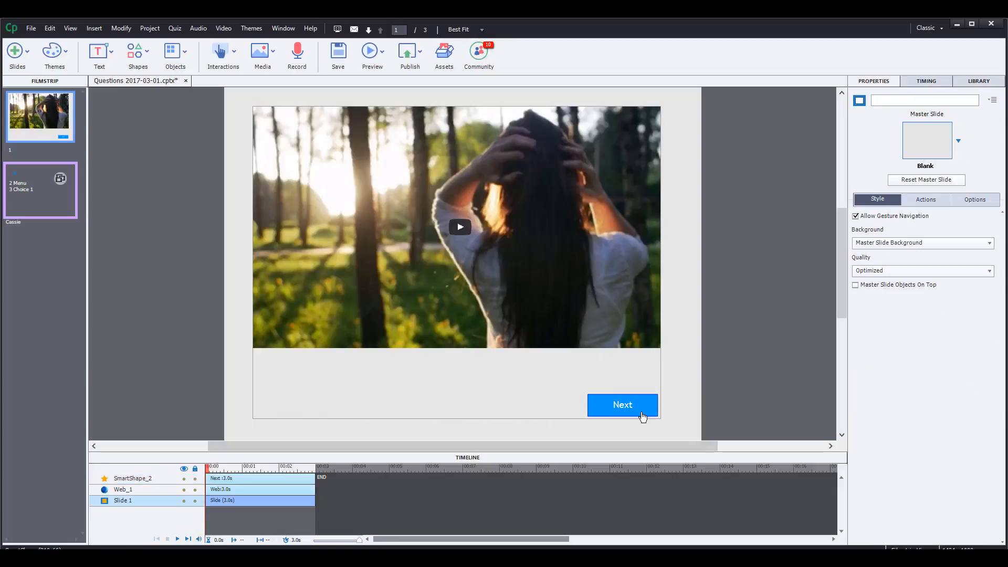
Step: Make the blue Next rectangle work as a button
click(642, 413)
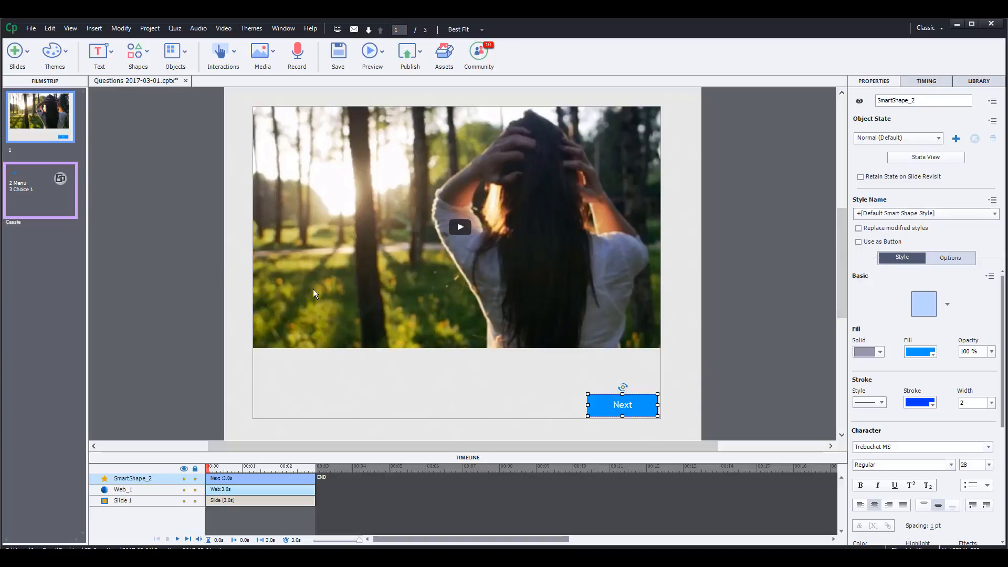
click(137, 52)
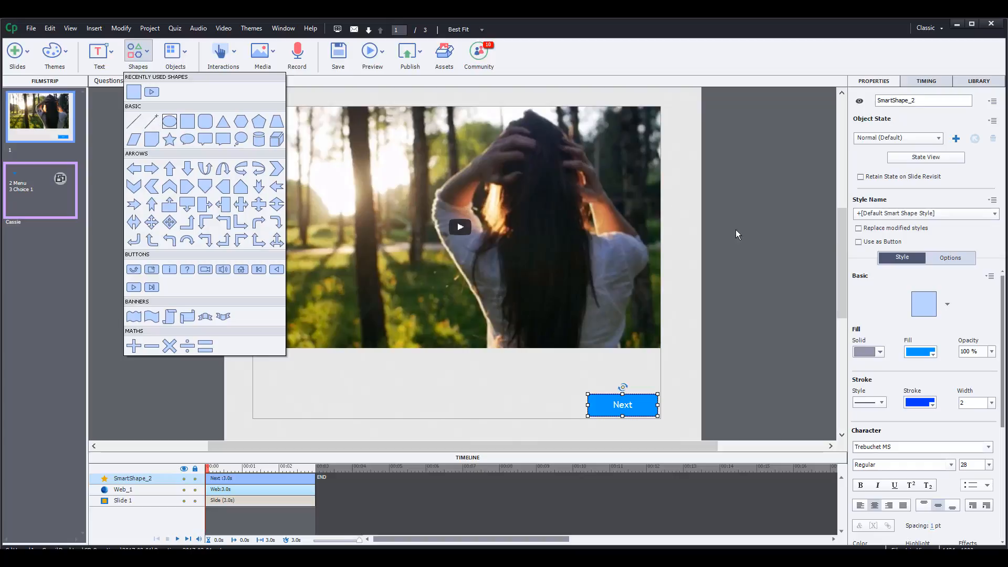
click(859, 242)
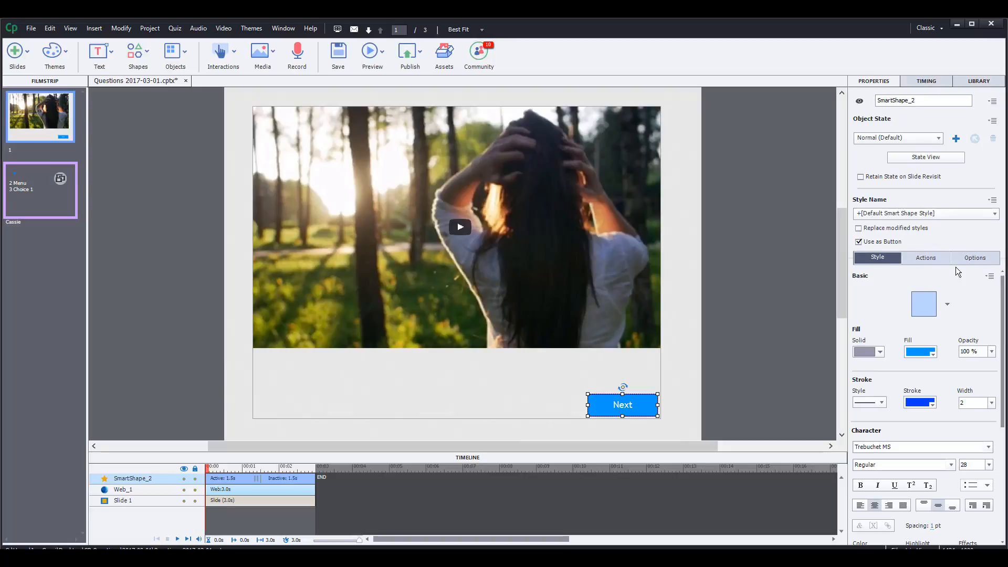
click(859, 242)
Step: Review the available success actions for the Next button, keeping "Go to the next slide"
click(929, 260)
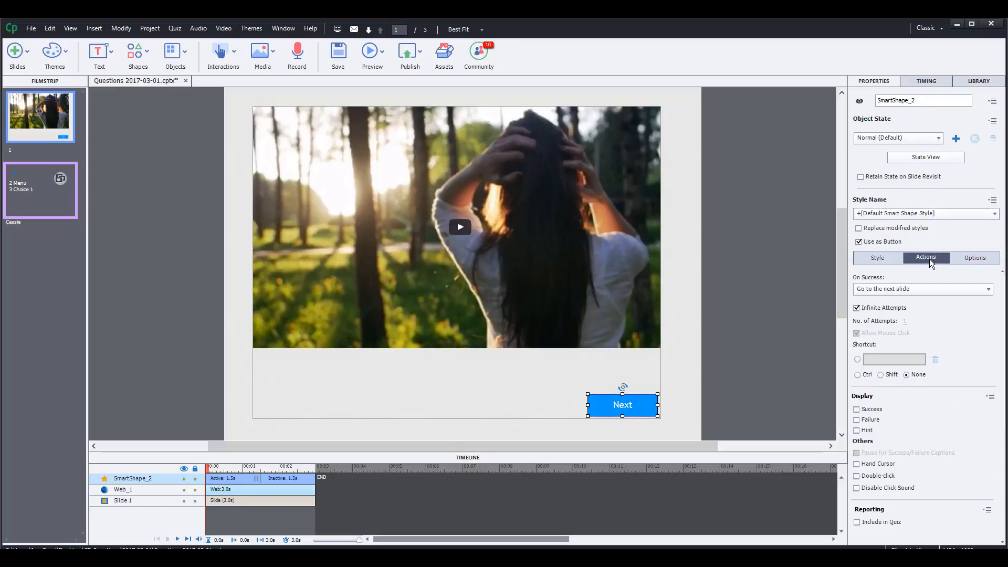
click(934, 292)
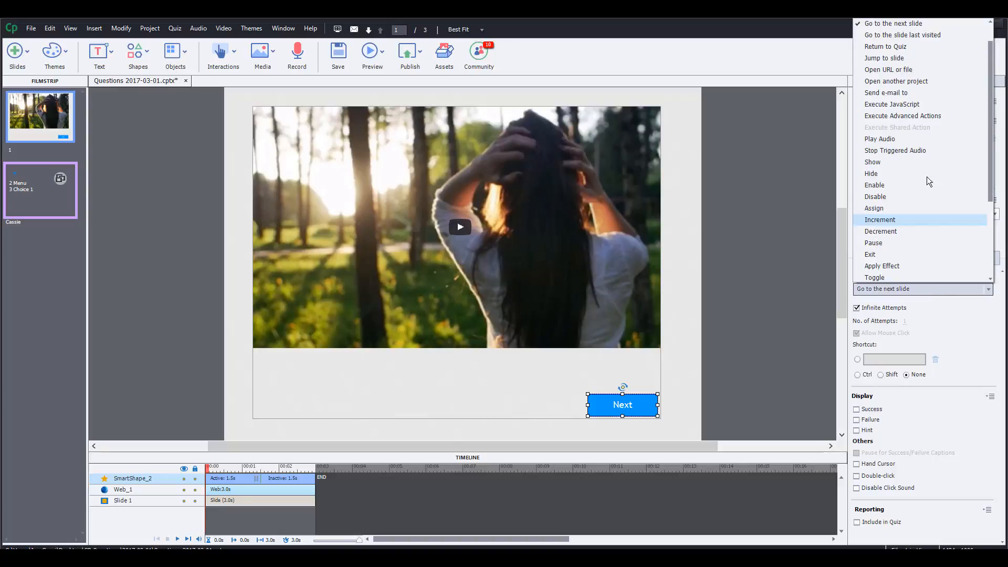
scroll(927, 168, up, 1)
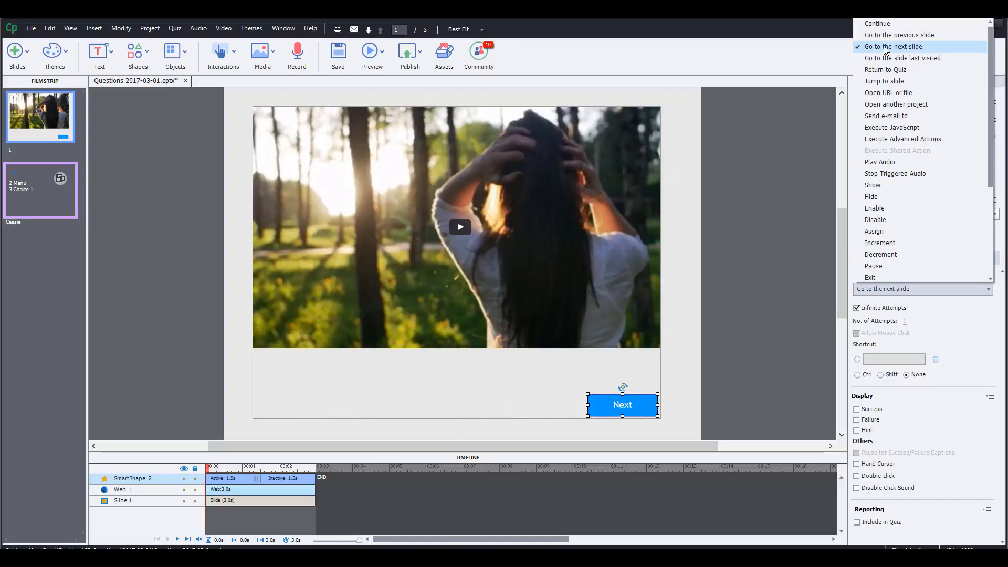
click(765, 422)
click(623, 404)
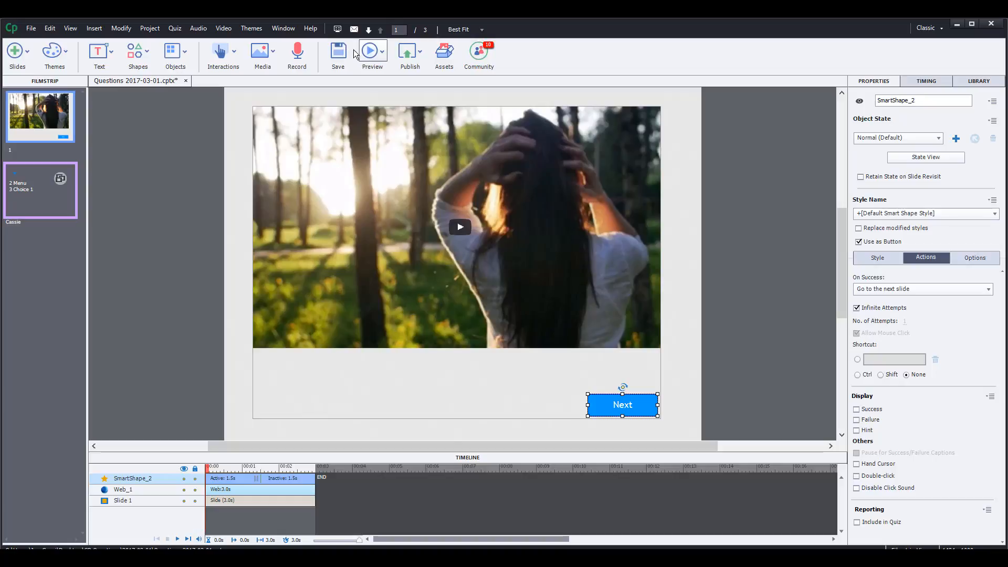
Step: Preview the project as HTML5 in the browser, test the Next button, and close the preview
click(370, 53)
click(392, 170)
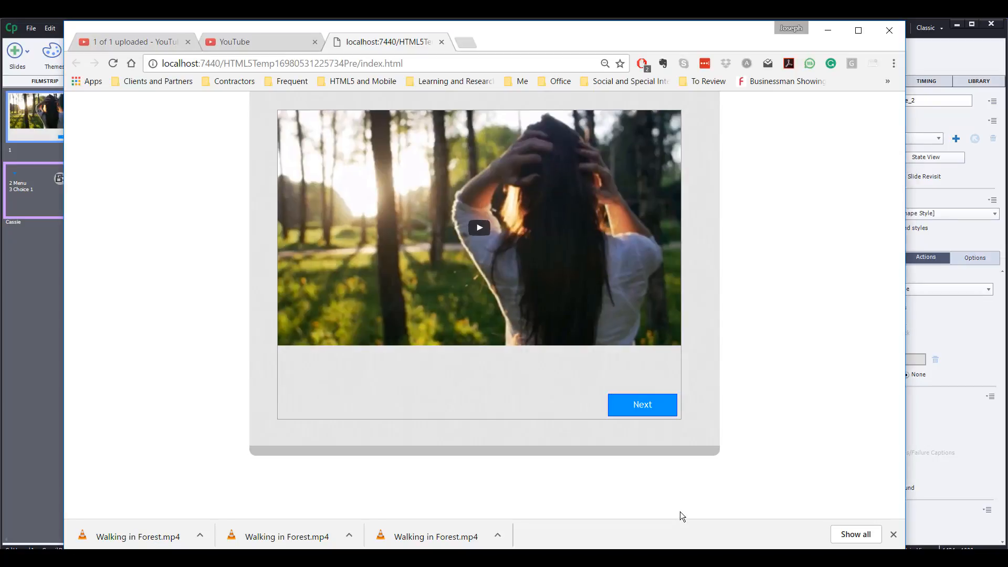
click(654, 408)
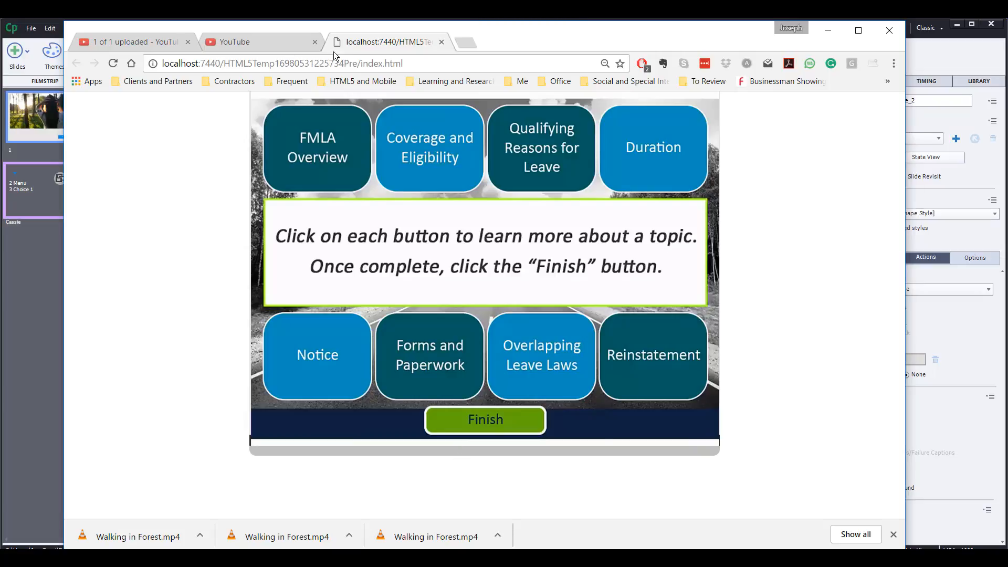
click(441, 42)
click(38, 254)
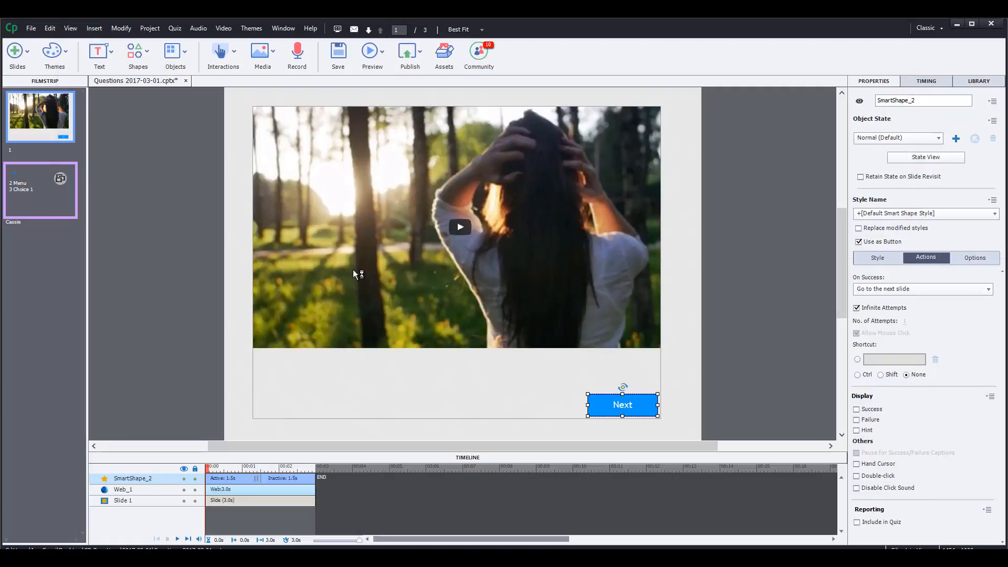
Step: Disable the click sound and enable the hand cursor for the Next button
click(857, 488)
click(858, 464)
Step: Expand the collapsed slide group in the filmstrip and open its Menu slide
click(46, 193)
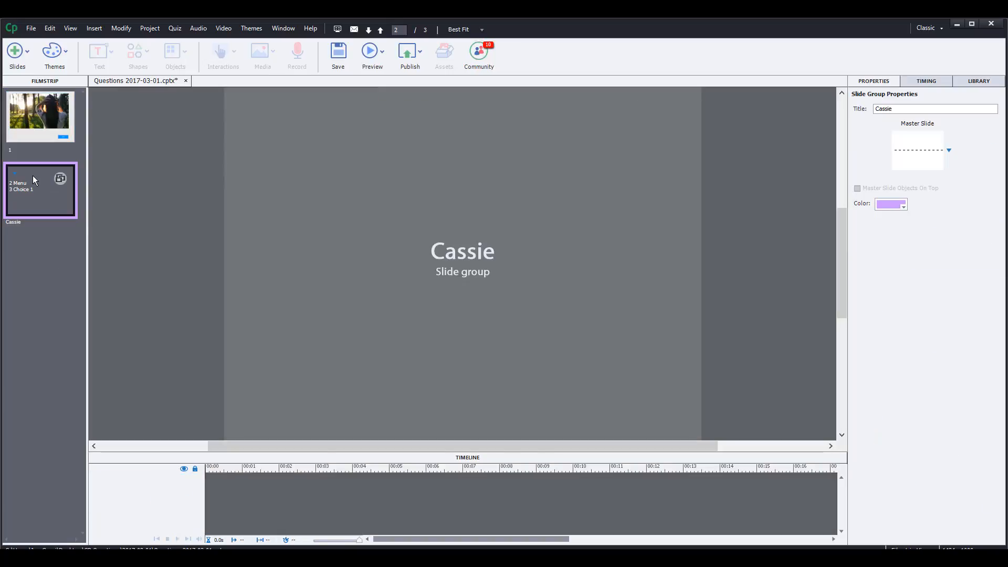
click(14, 172)
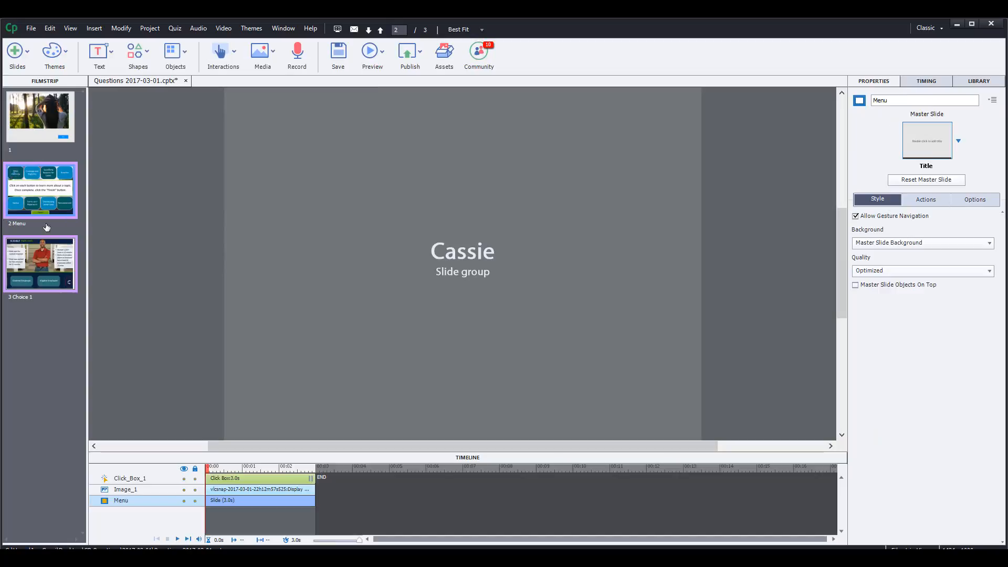
click(38, 205)
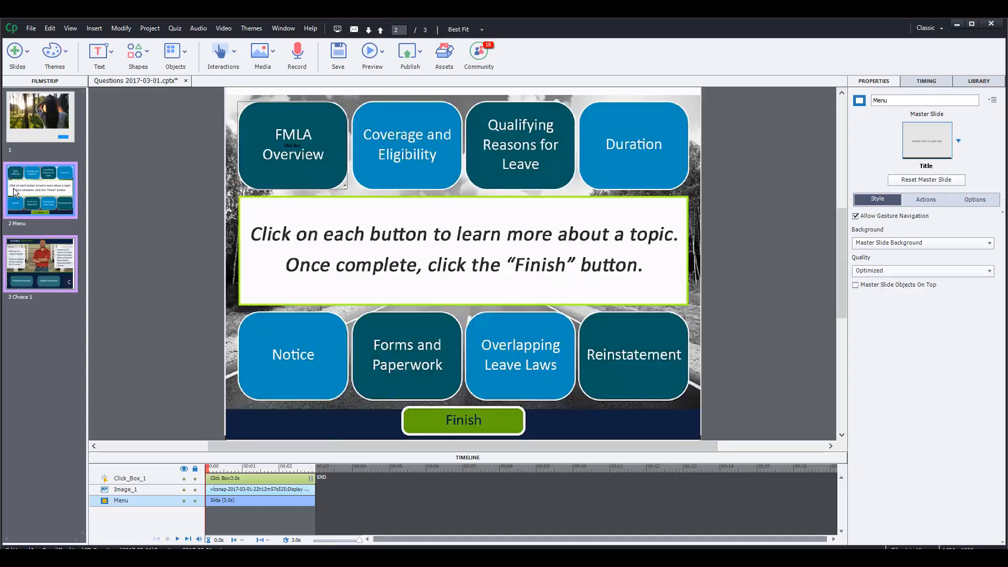
Step: Copy the blue Next button from slide 1 and return to the Menu slide
click(36, 126)
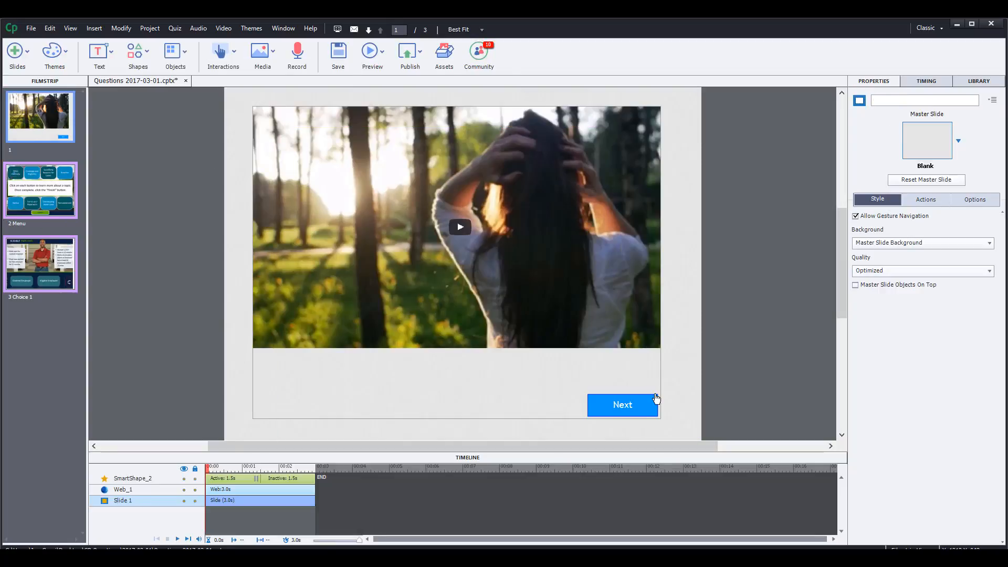
click(630, 404)
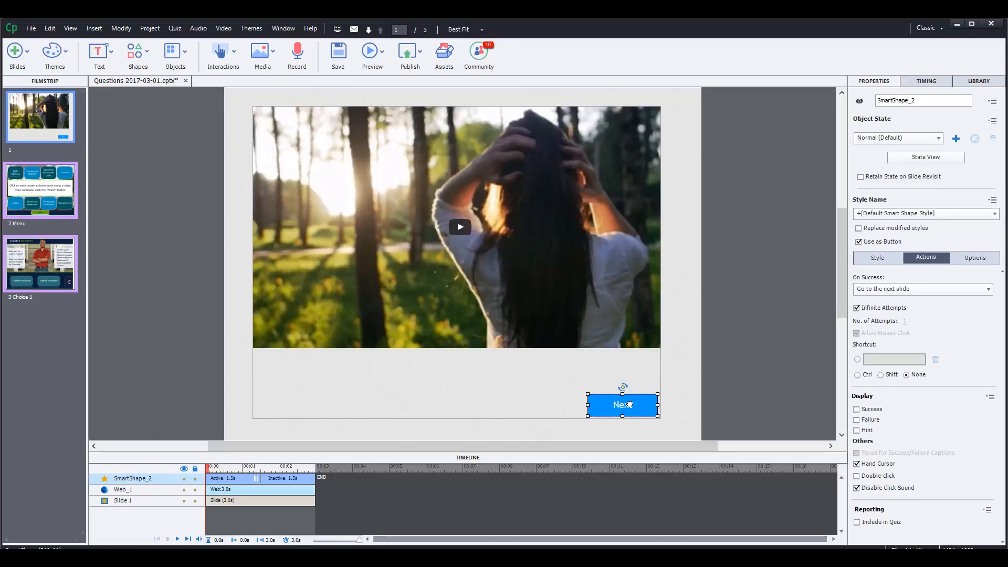
right_click(629, 404)
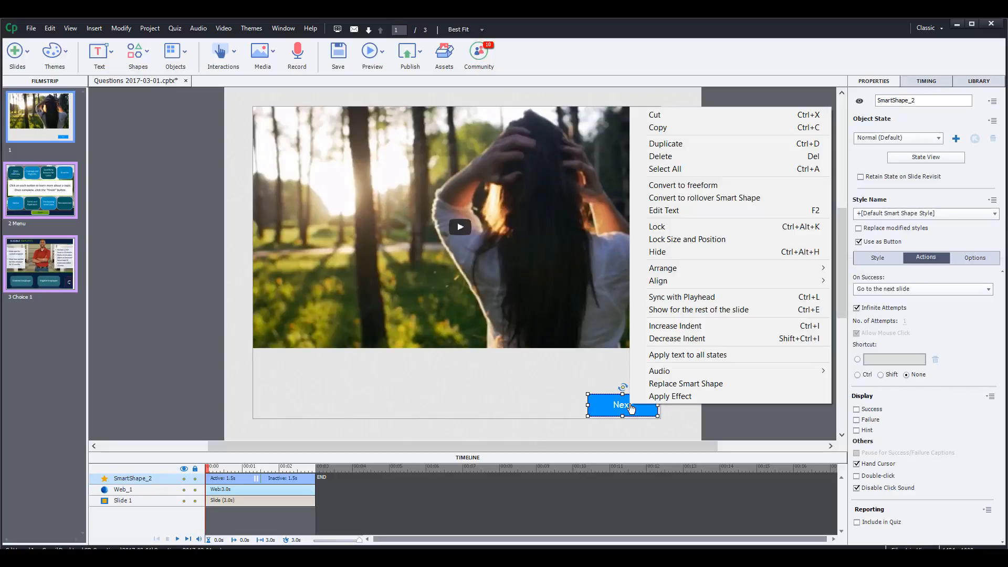
click(715, 129)
click(42, 183)
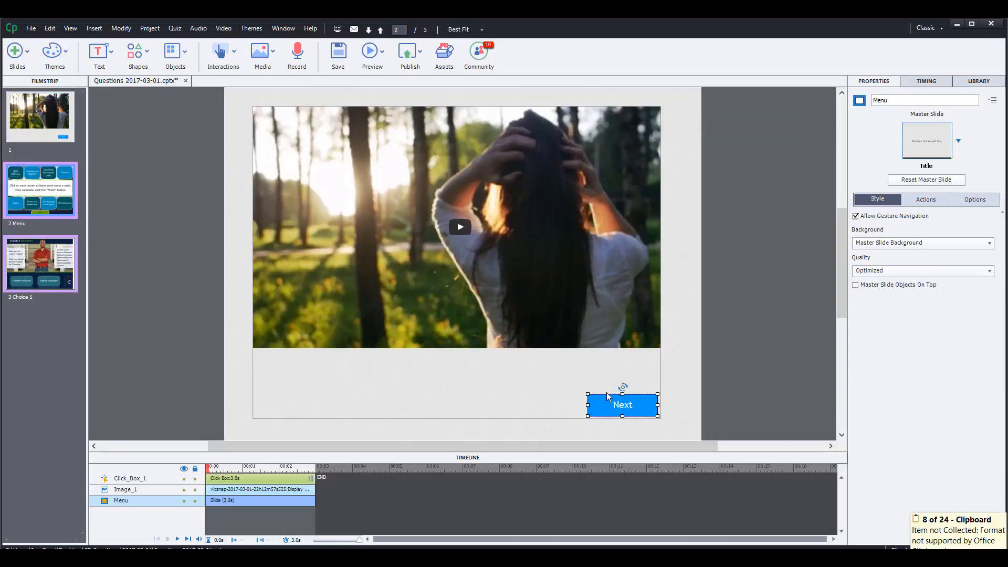